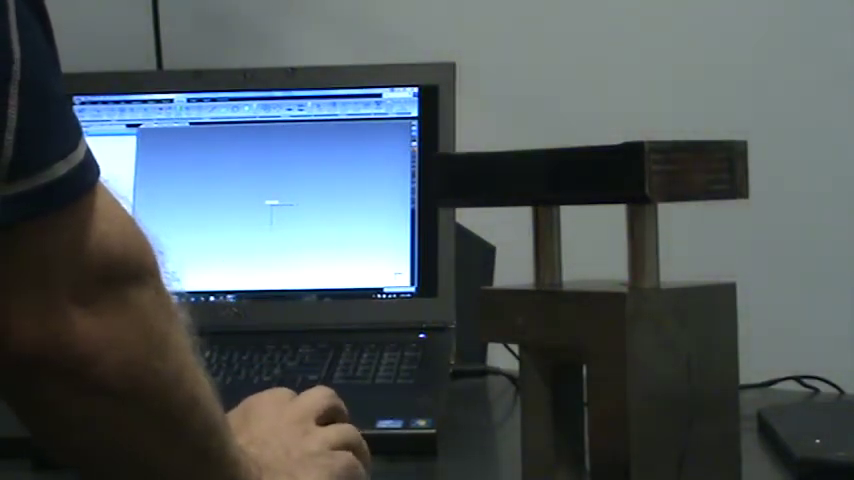
Open the small shortcut dialog over the empty scene, then close it.
{"action": "key", "text": "Return"}
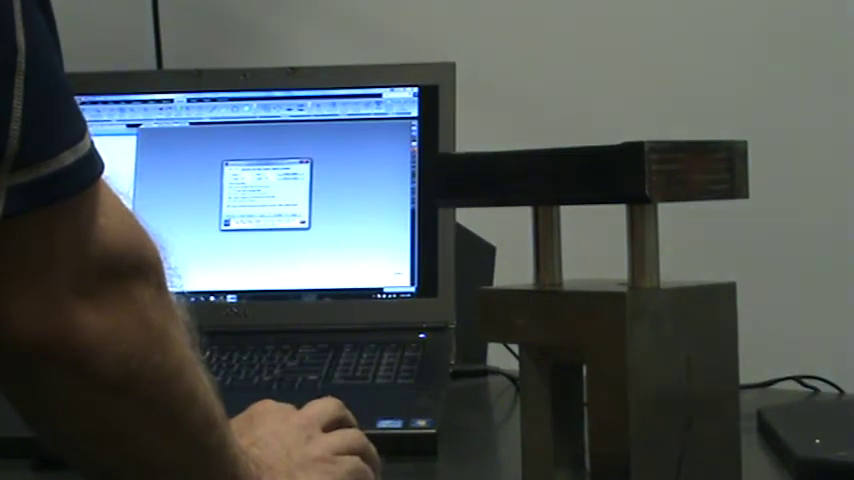
{"action": "key", "text": "Return"}
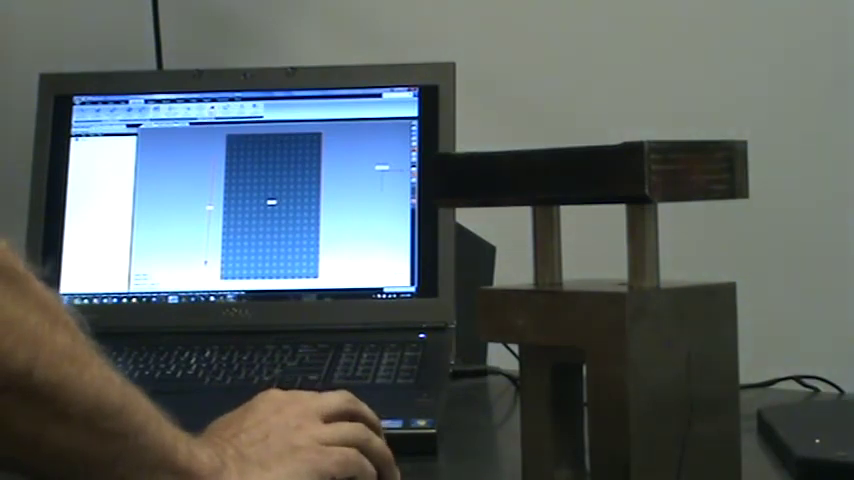
Show the Model Manager side panel and split view beside the probed plane.
{"action": "left_click", "coordinate": [213, 112]}
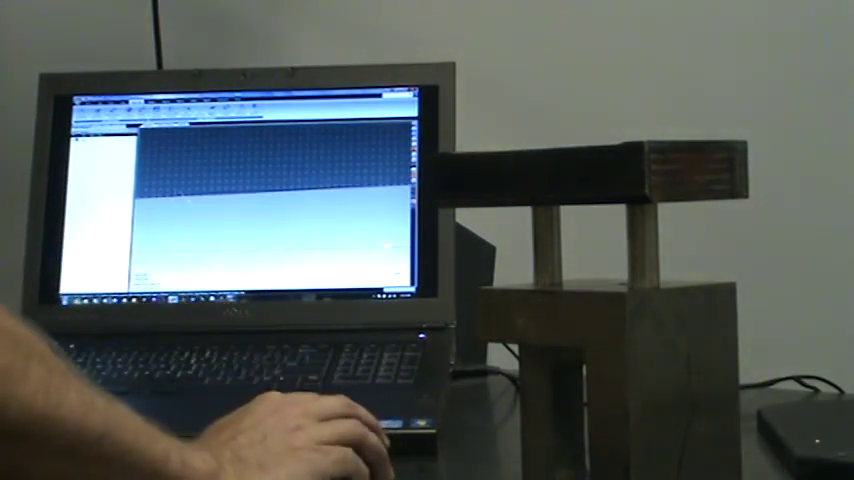
{"action": "scroll", "coordinate": [272, 200], "scroll_direction": "down", "scroll_amount": 5}
{"action": "scroll", "coordinate": [272, 200], "scroll_direction": "down", "scroll_amount": 2}
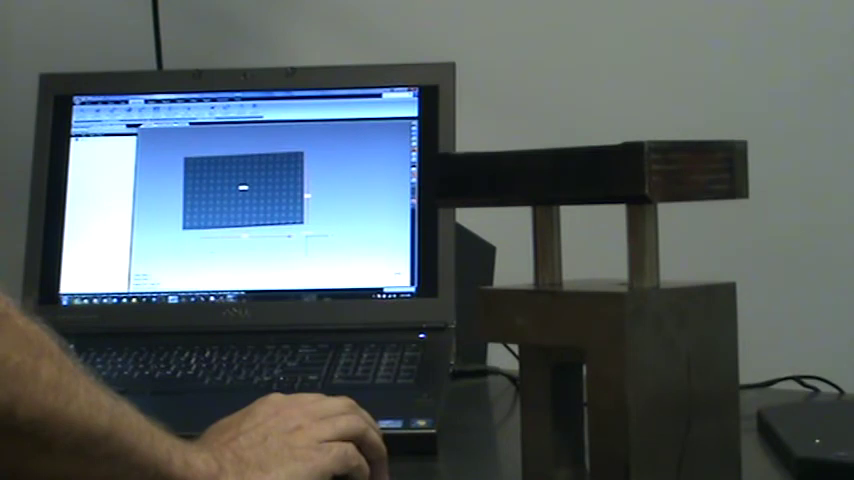
{"action": "middle_click_drag", "start_coordinate": [245, 205], "coordinate": [257, 178]}
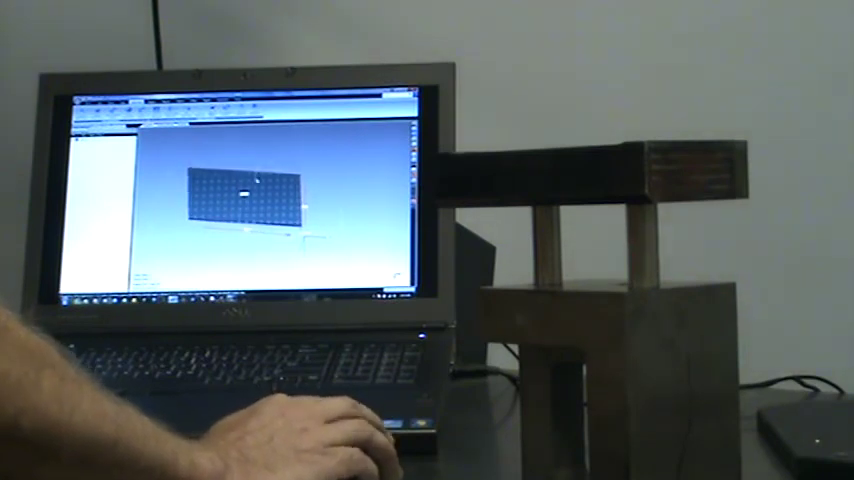
{"action": "middle_click_drag", "start_coordinate": [305, 207], "coordinate": [300, 225]}
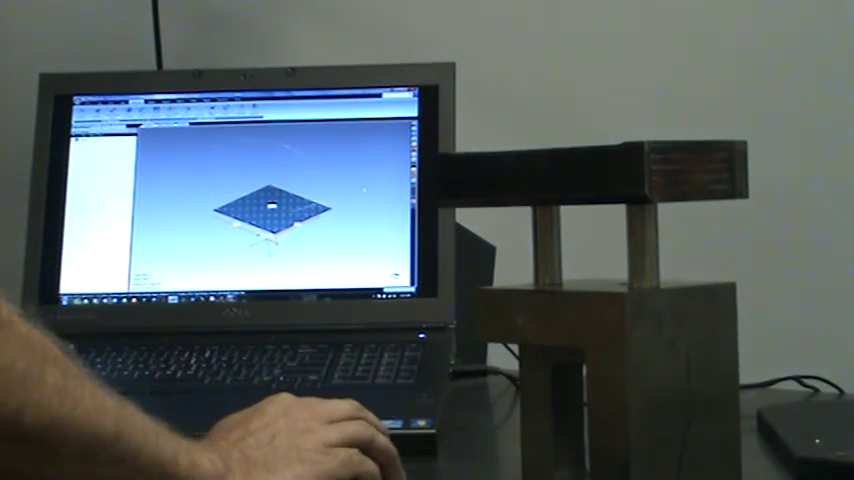
{"action": "middle_click_drag", "start_coordinate": [275, 212], "coordinate": [305, 185]}
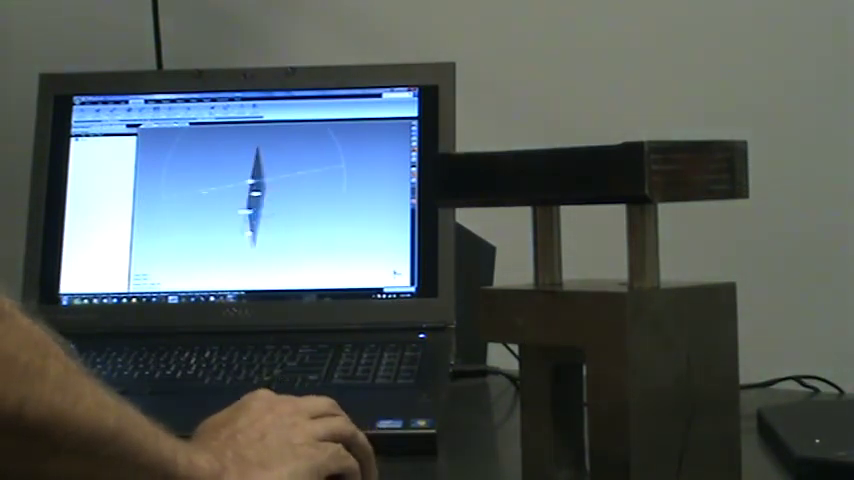